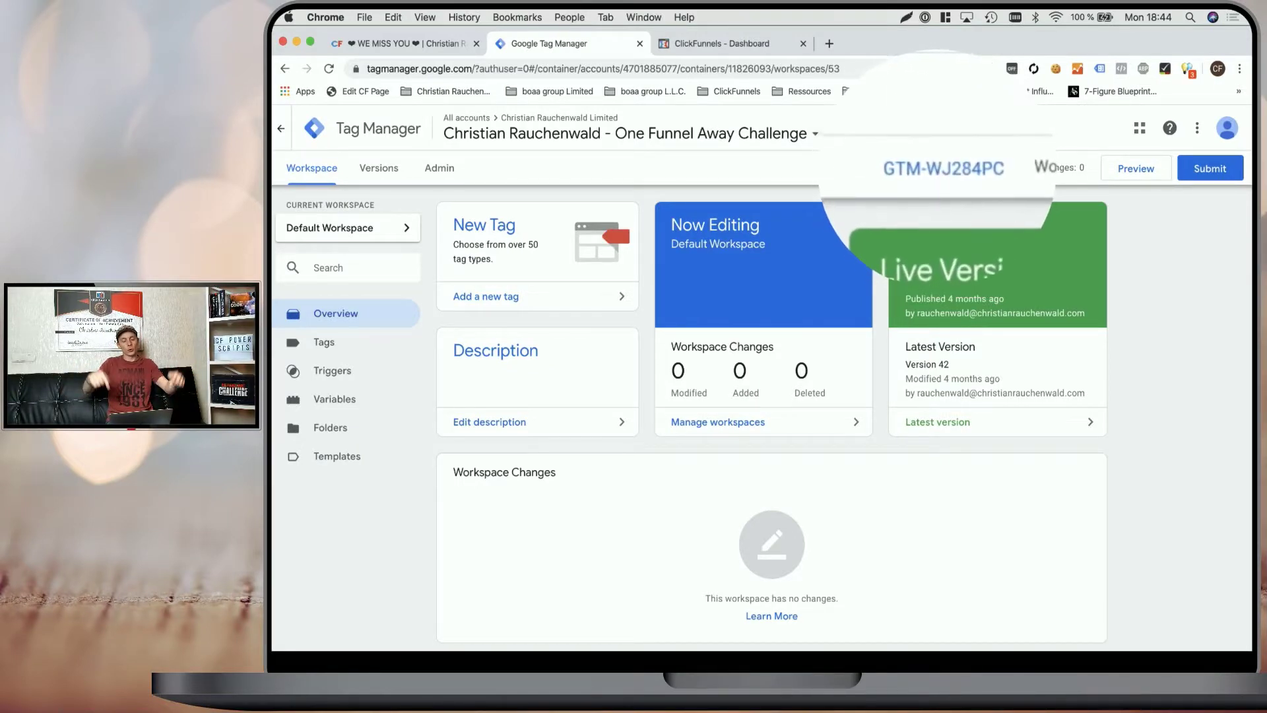
Step: Copy the Tag Manager container's head code snippet, then go to ClickFunnels' Power Scripts Development funnel
click(934, 170)
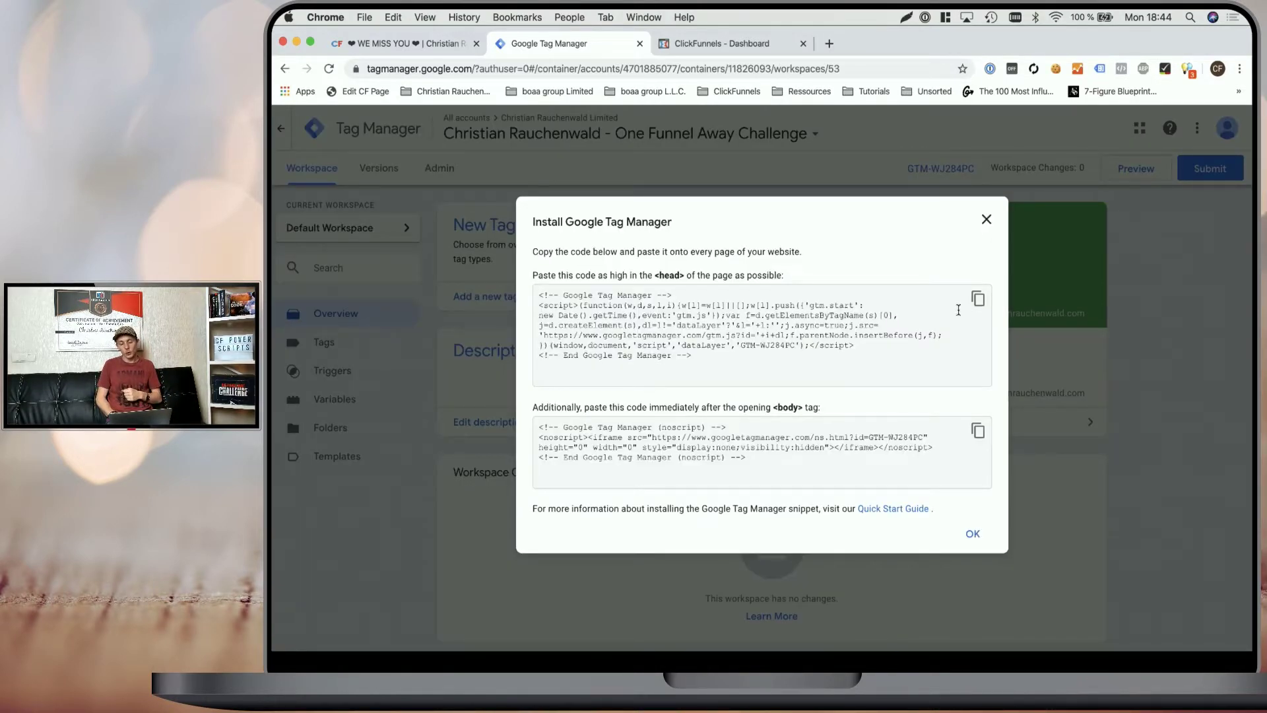
click(977, 300)
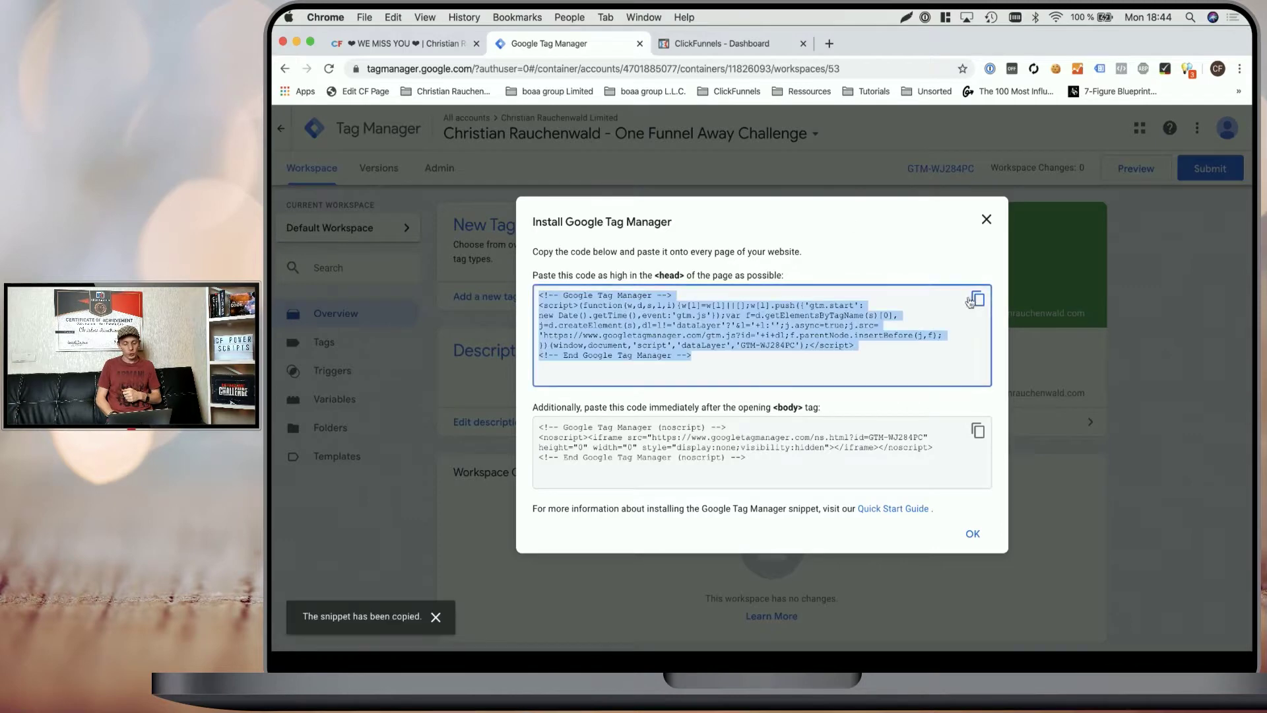
click(736, 44)
mouse_move(773, 124)
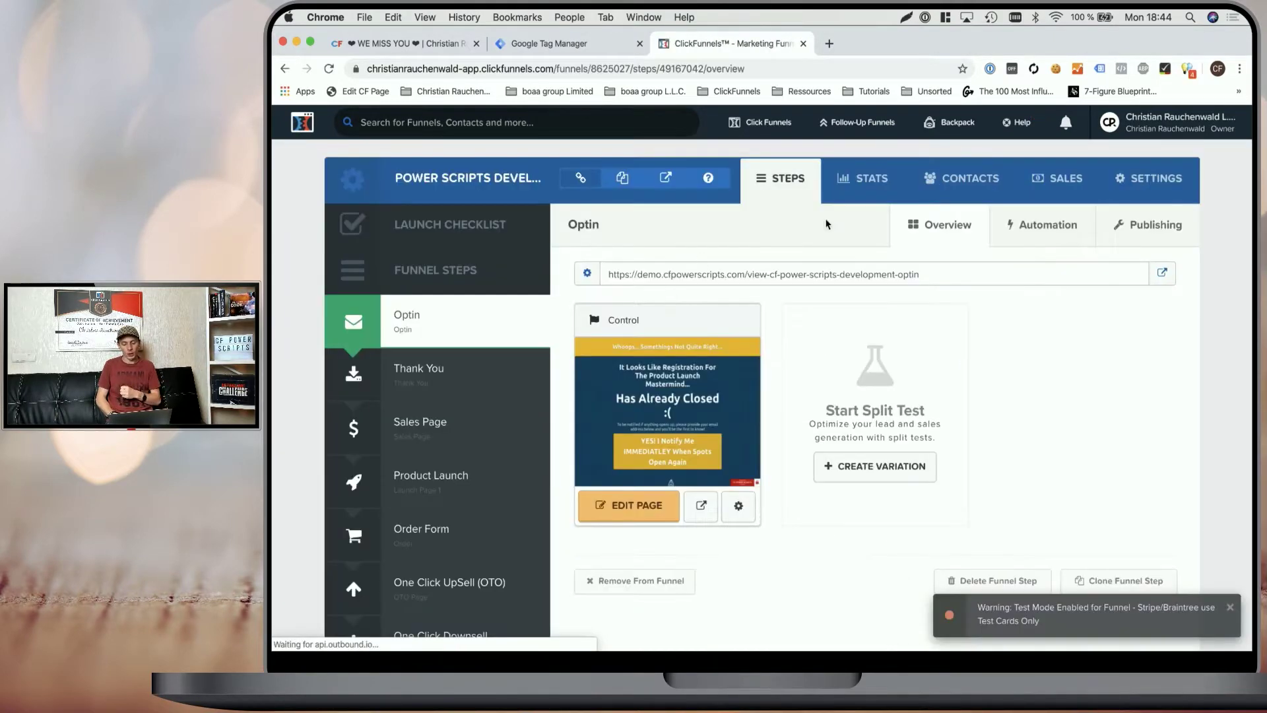
Step: Paste the GTM head snippet into the funnel settings' enlarged Head Tracking Code box
click(1151, 184)
scroll(1055, 276, down, 5)
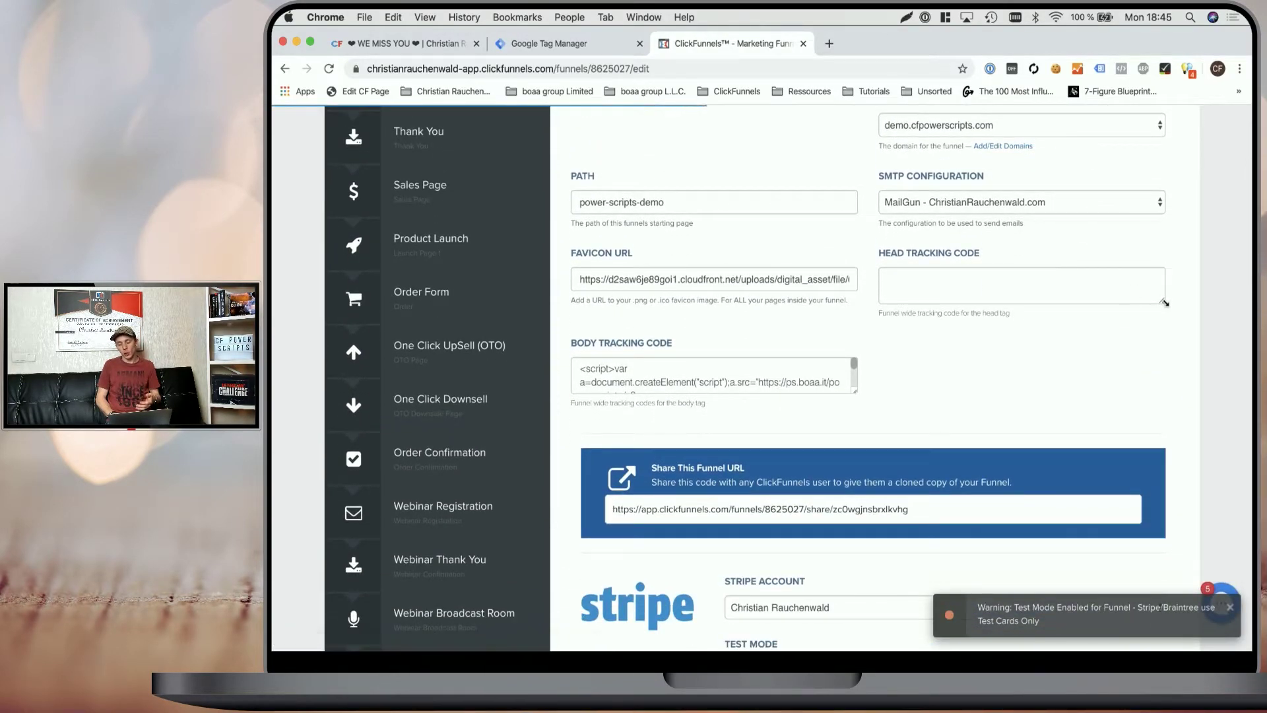
drag(1164, 303, 1189, 467)
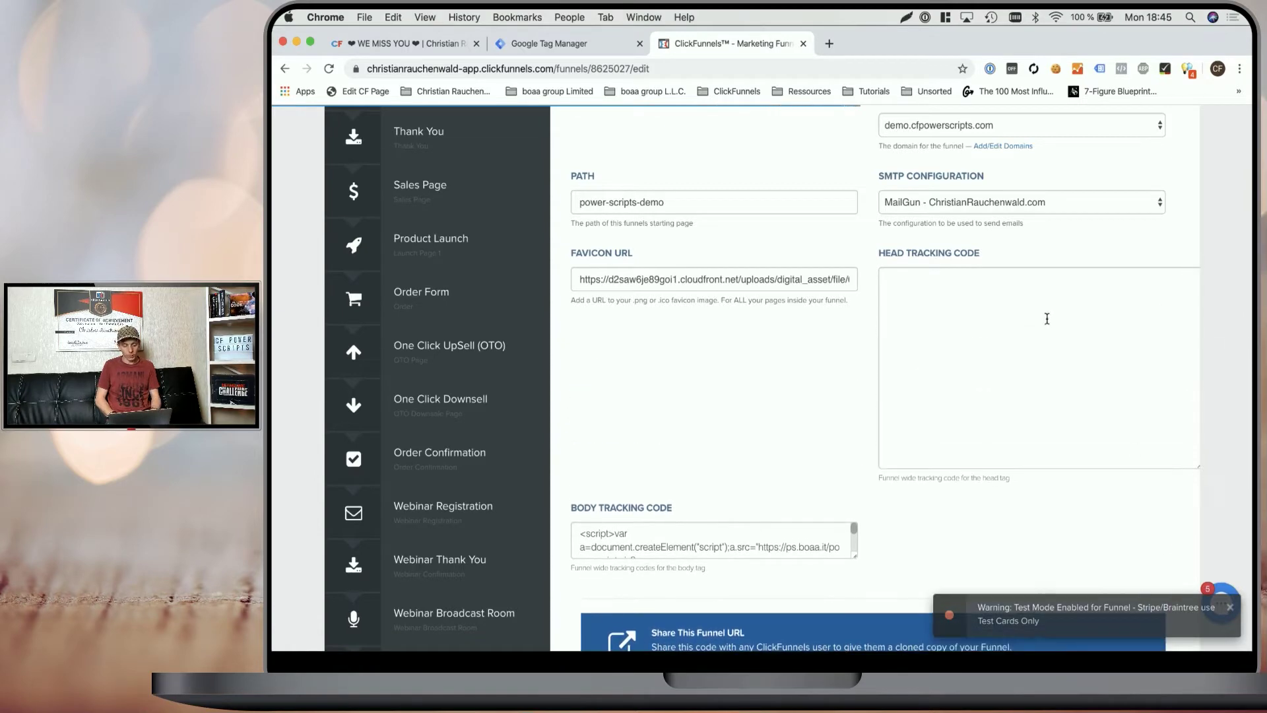
key(super+v)
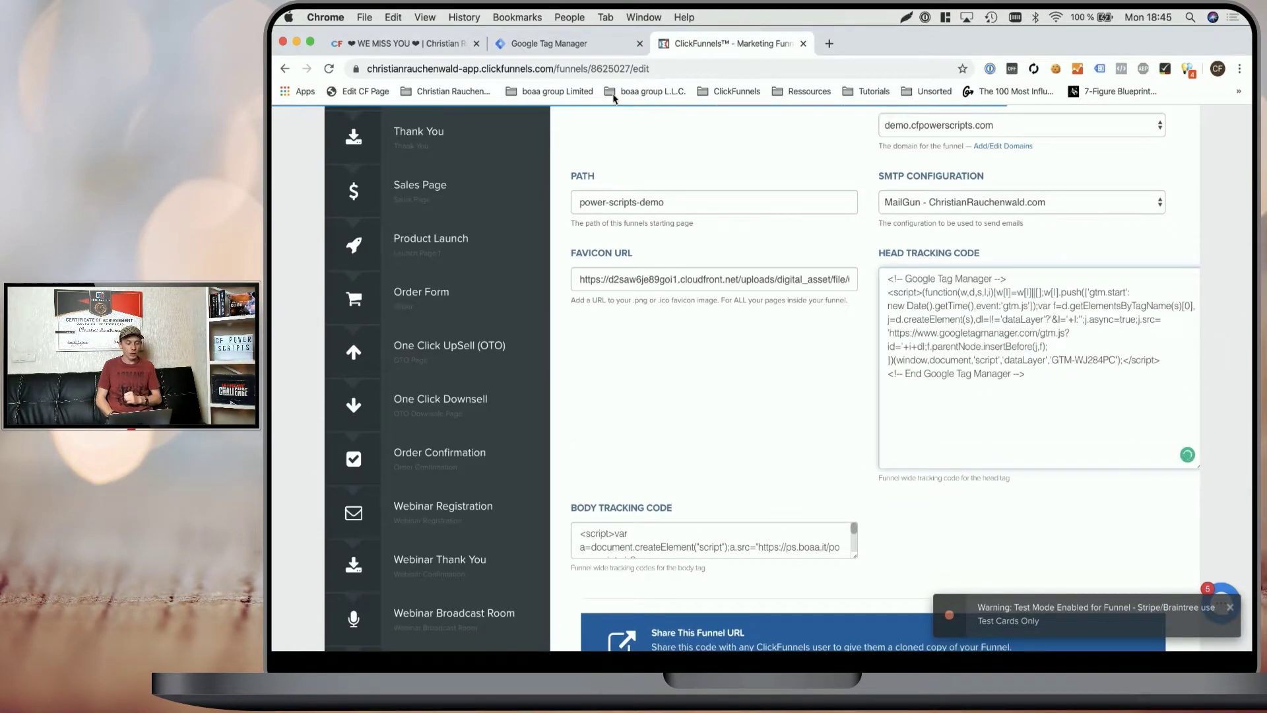
Step: Copy the GTM body noscript snippet and find the Body Tracking Code area in funnel settings
click(580, 50)
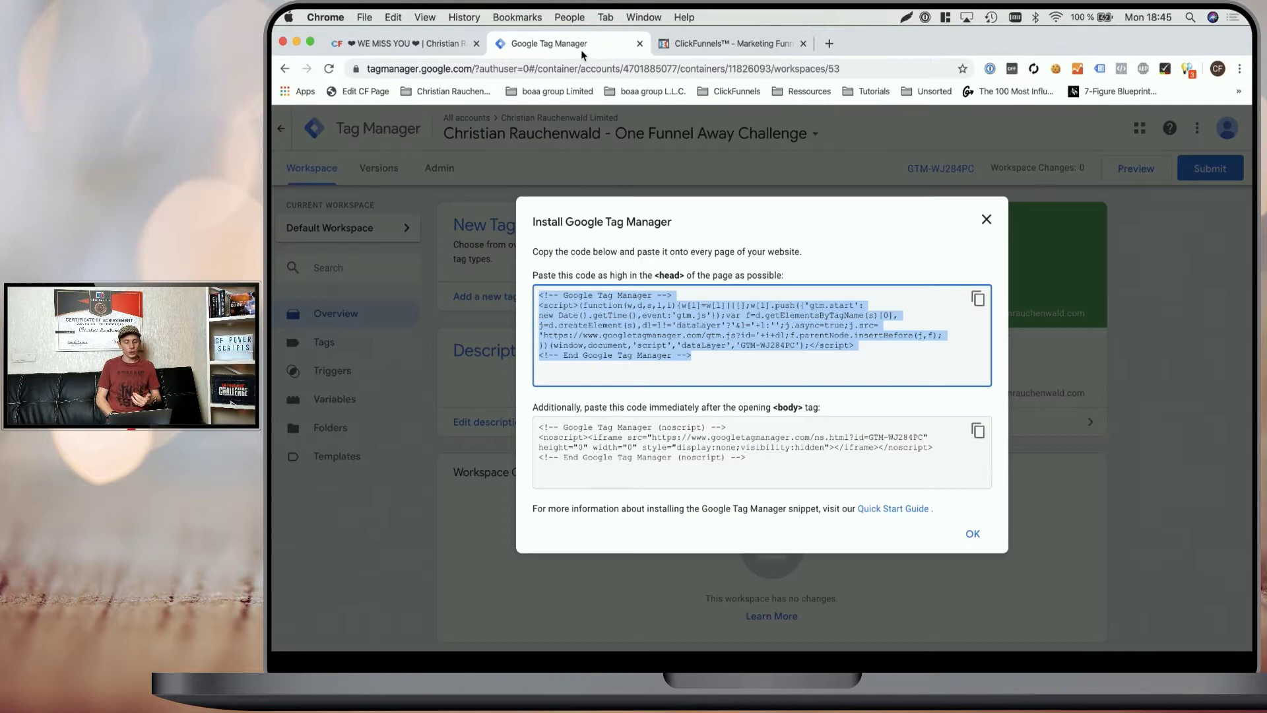
click(977, 431)
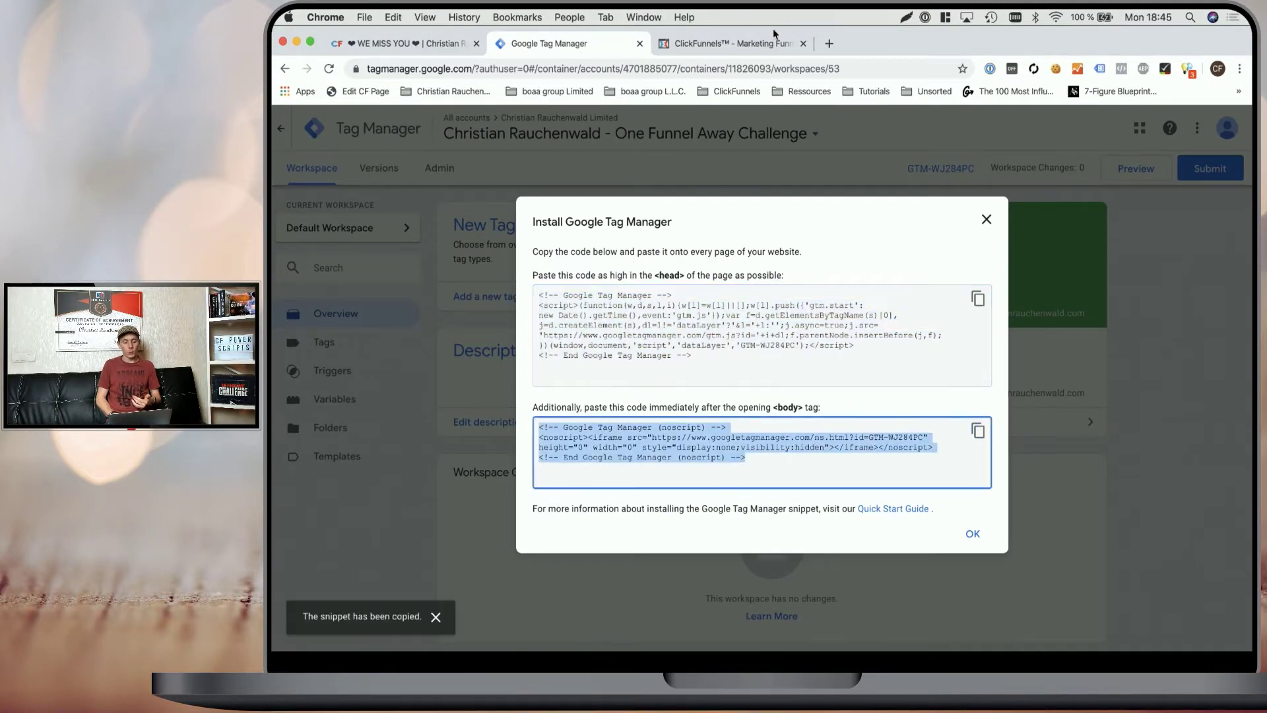
click(764, 42)
scroll(785, 375, down, 5)
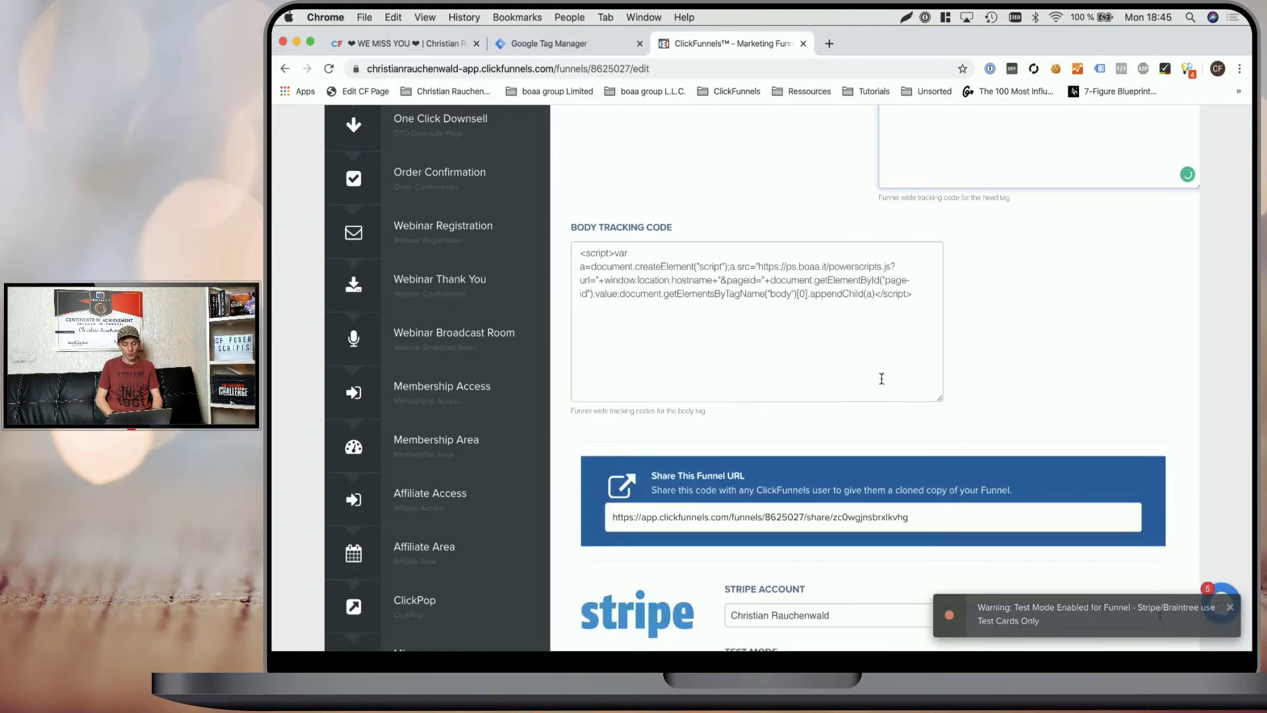
scroll(1090, 326, down, 15)
scroll(1092, 332, down, 5)
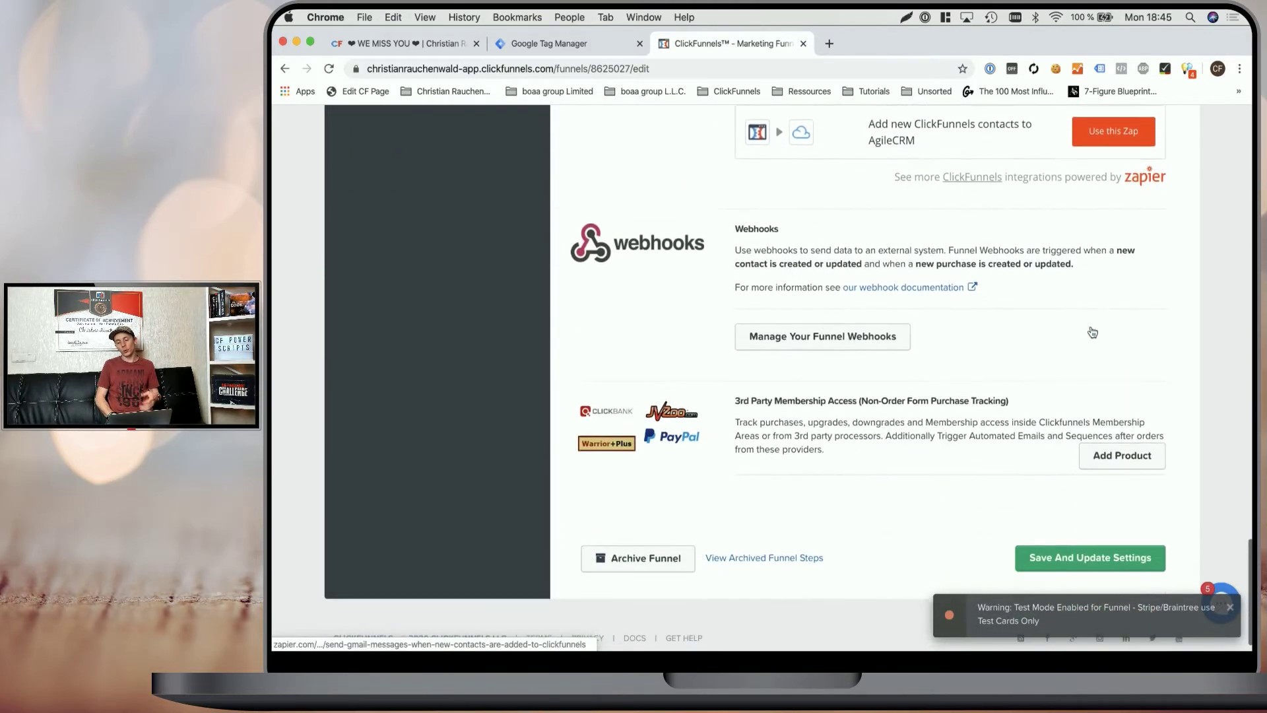
scroll(1023, 387, up, 20)
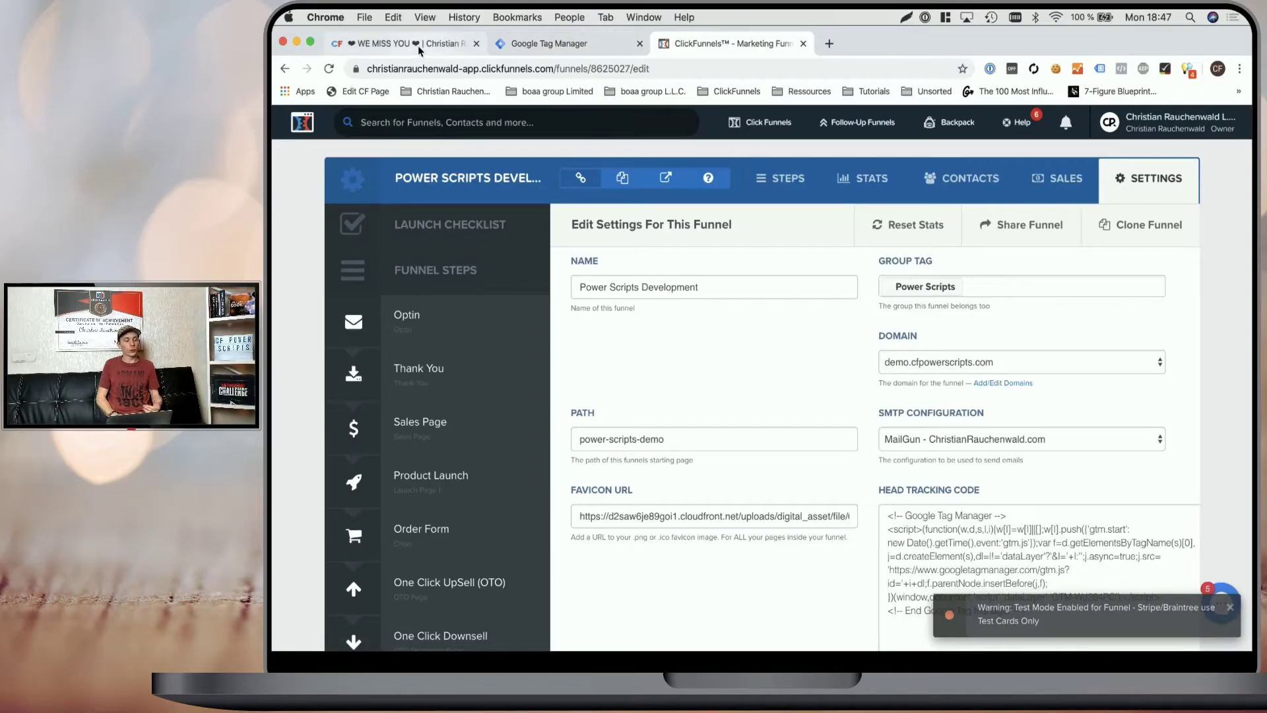
Step: Open the Power Scripts Development funnel from the Power Scripts group in CF Power Scripts
click(418, 46)
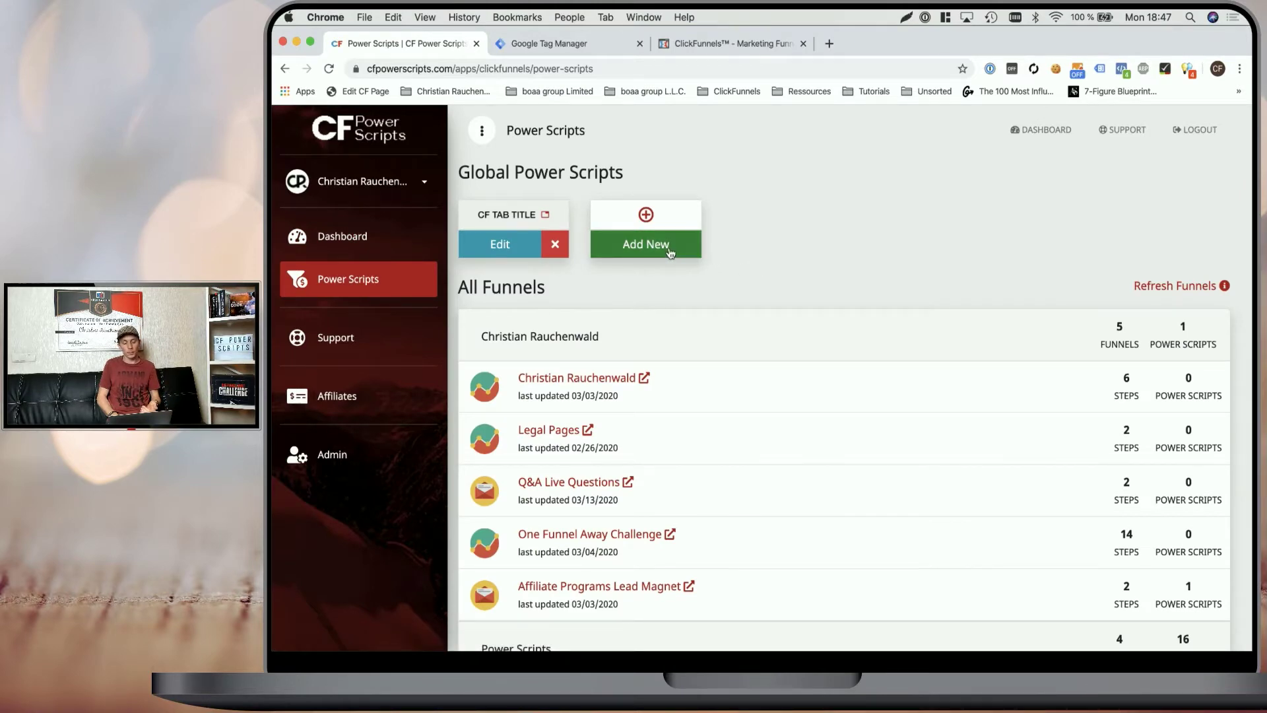
scroll(670, 253, down, 4)
click(532, 399)
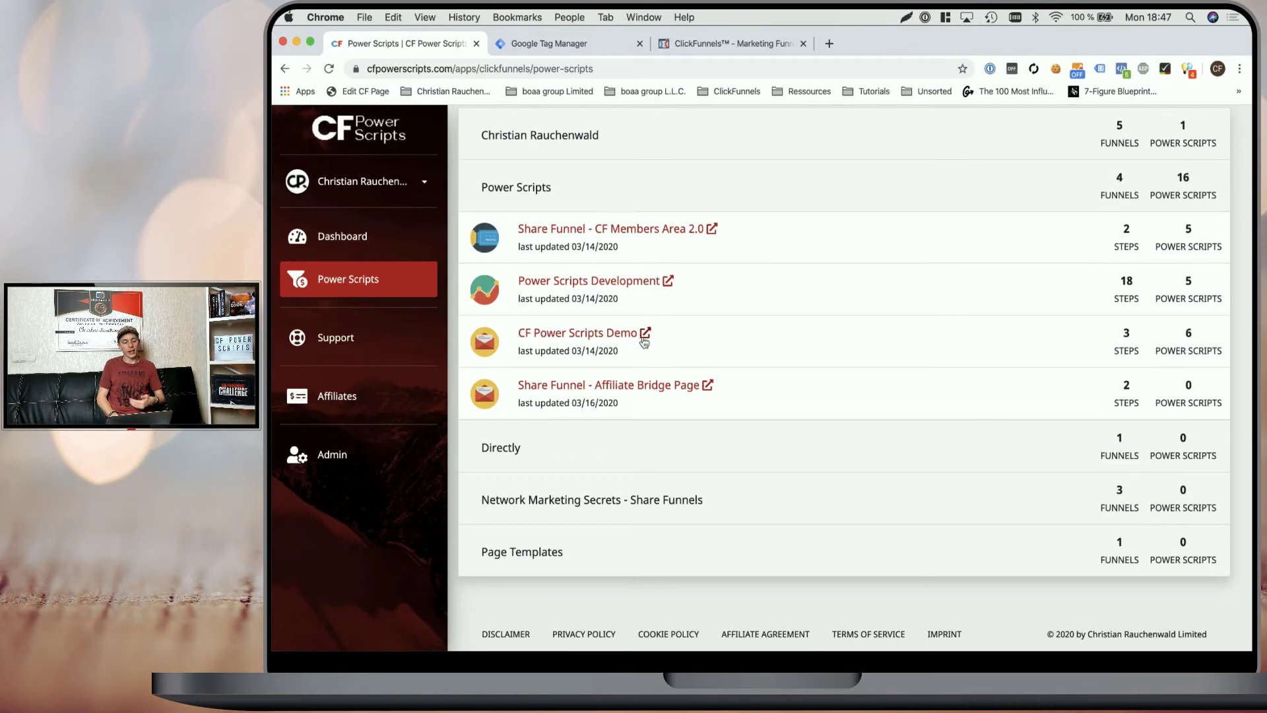
click(584, 282)
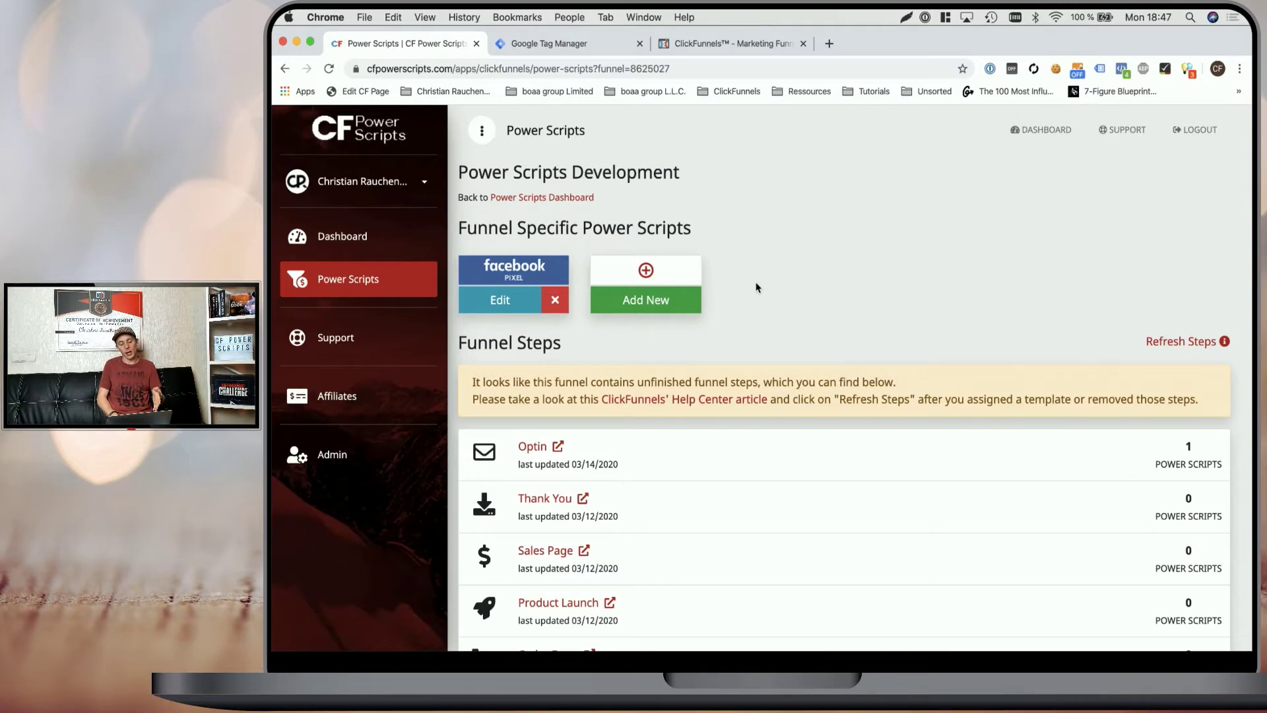
Step: Add a new funnel script of type Google Tag Manager
click(638, 301)
scroll(686, 338, down, 6)
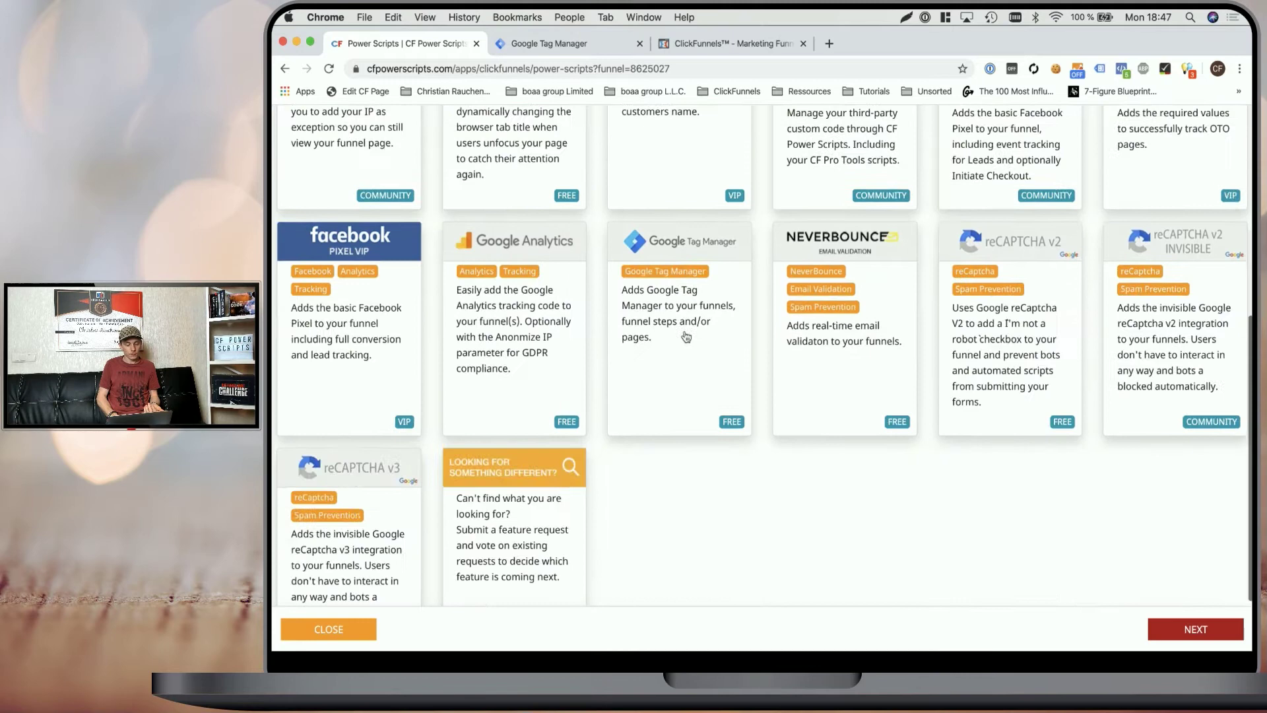
scroll(686, 337, down, 2)
click(699, 272)
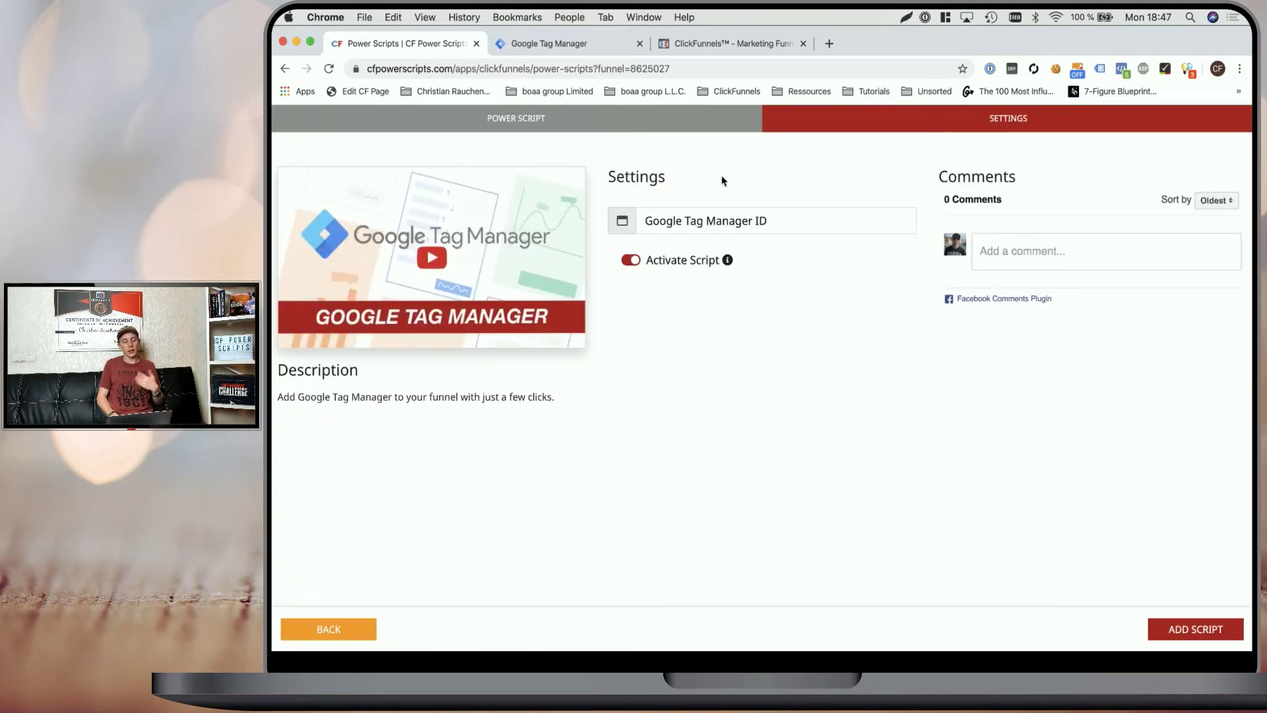
Step: Copy the container ID from Tag Manager's head code into the Google Tag Manager ID field
click(544, 42)
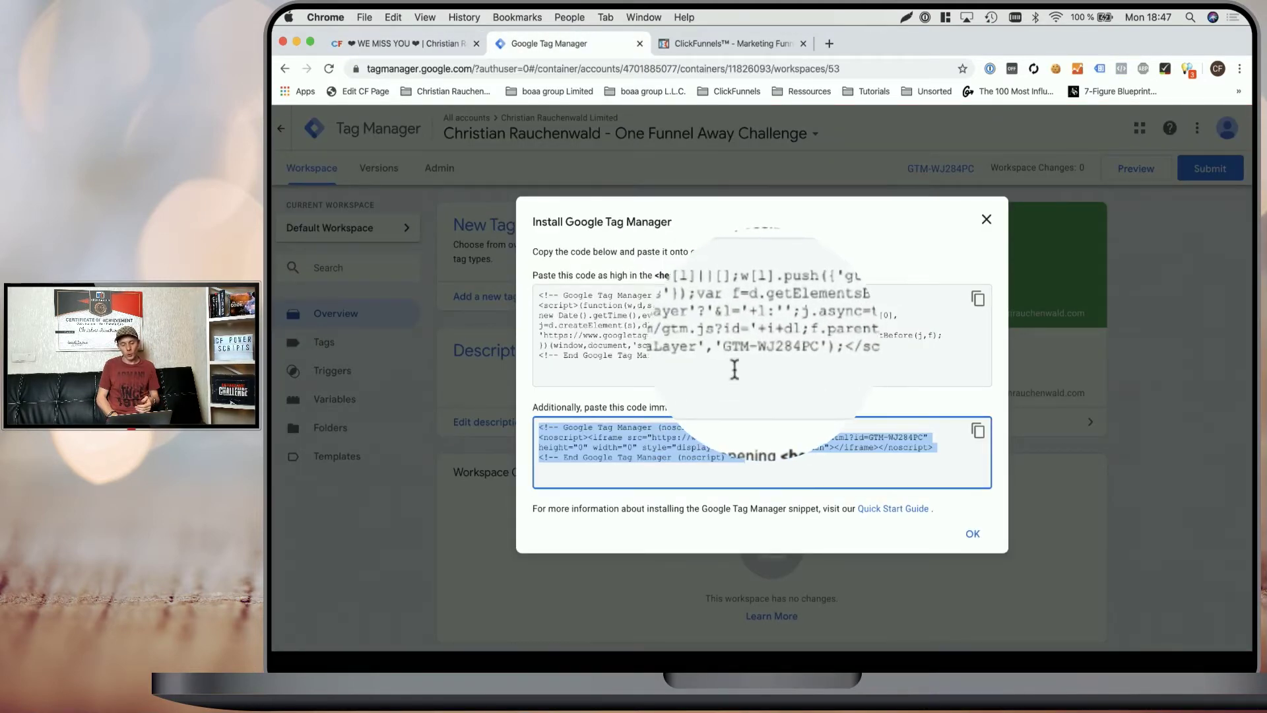
drag(735, 345, 801, 346)
key(super+c)
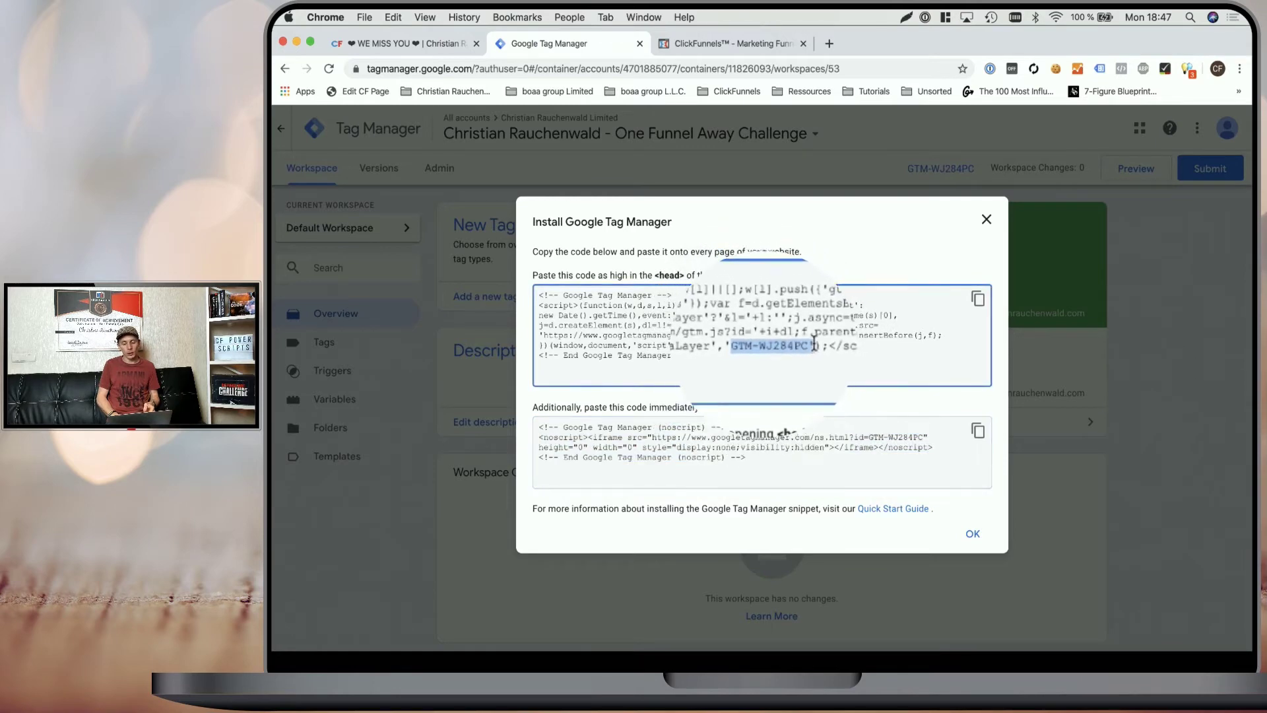
key(Escape)
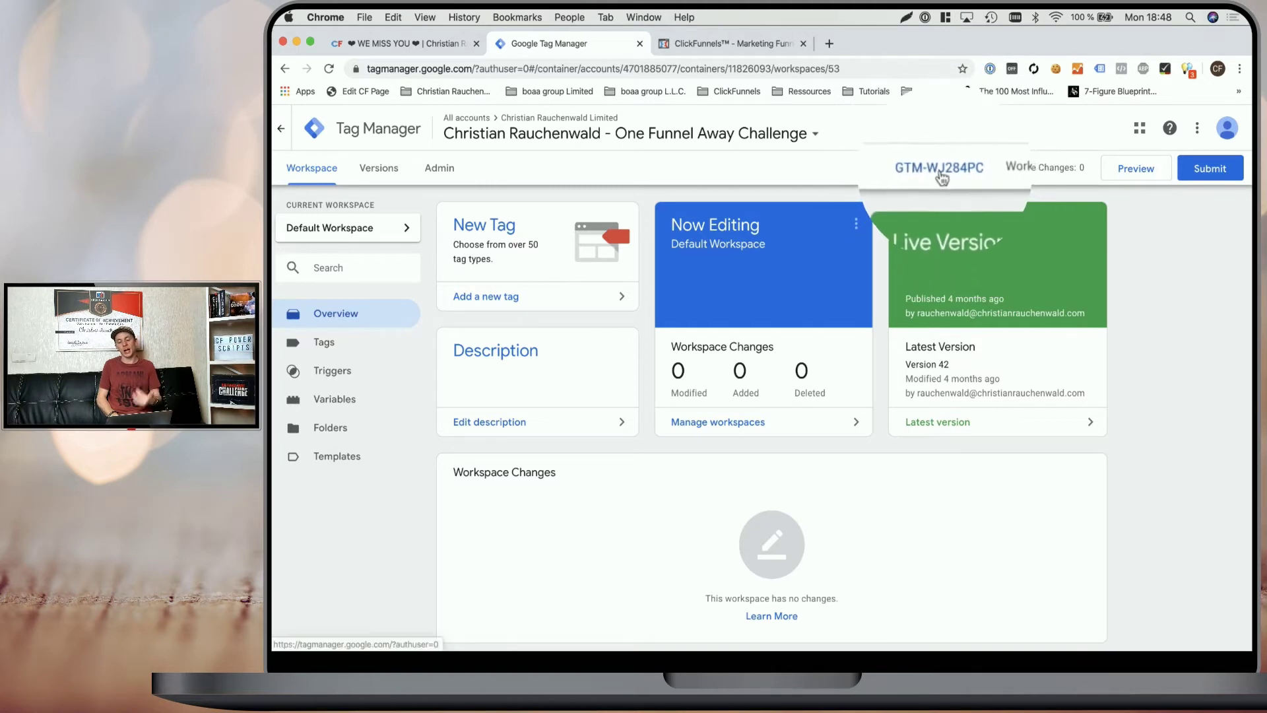
click(445, 47)
click(760, 226)
key(super+v)
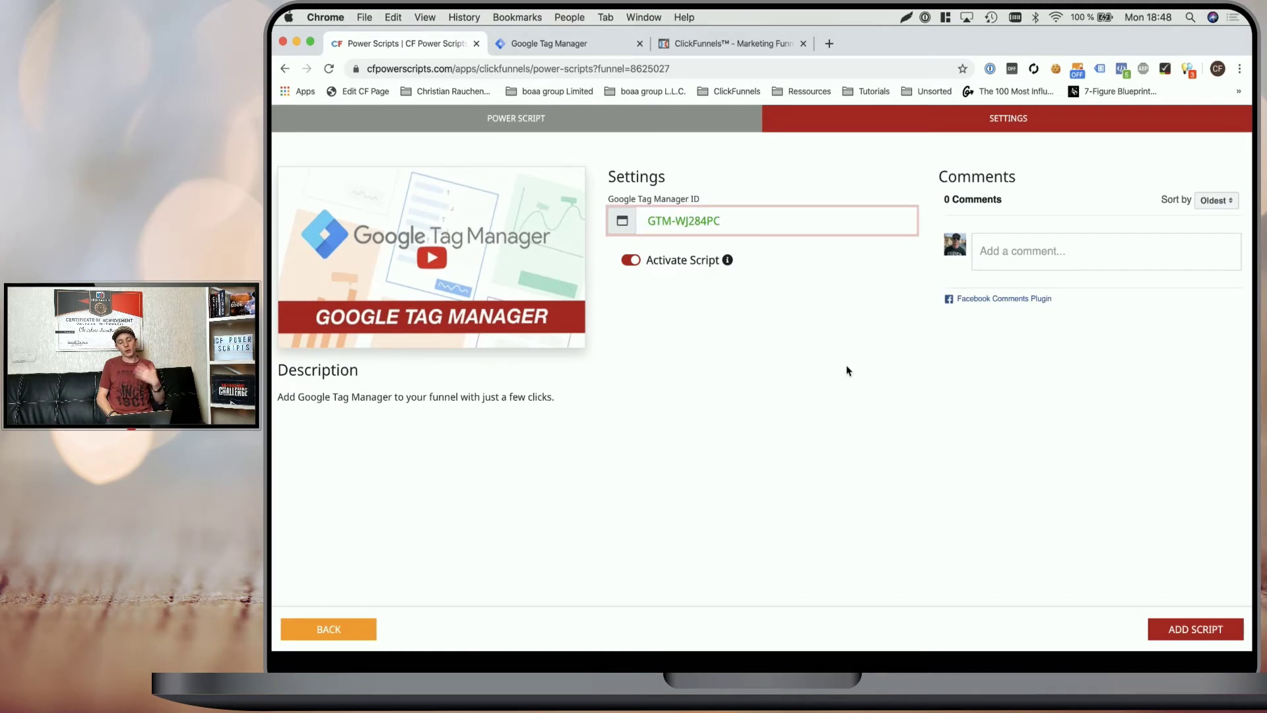
Step: Confirm the Google Tag Manager ID entry so the script can be added to the funnel
click(846, 370)
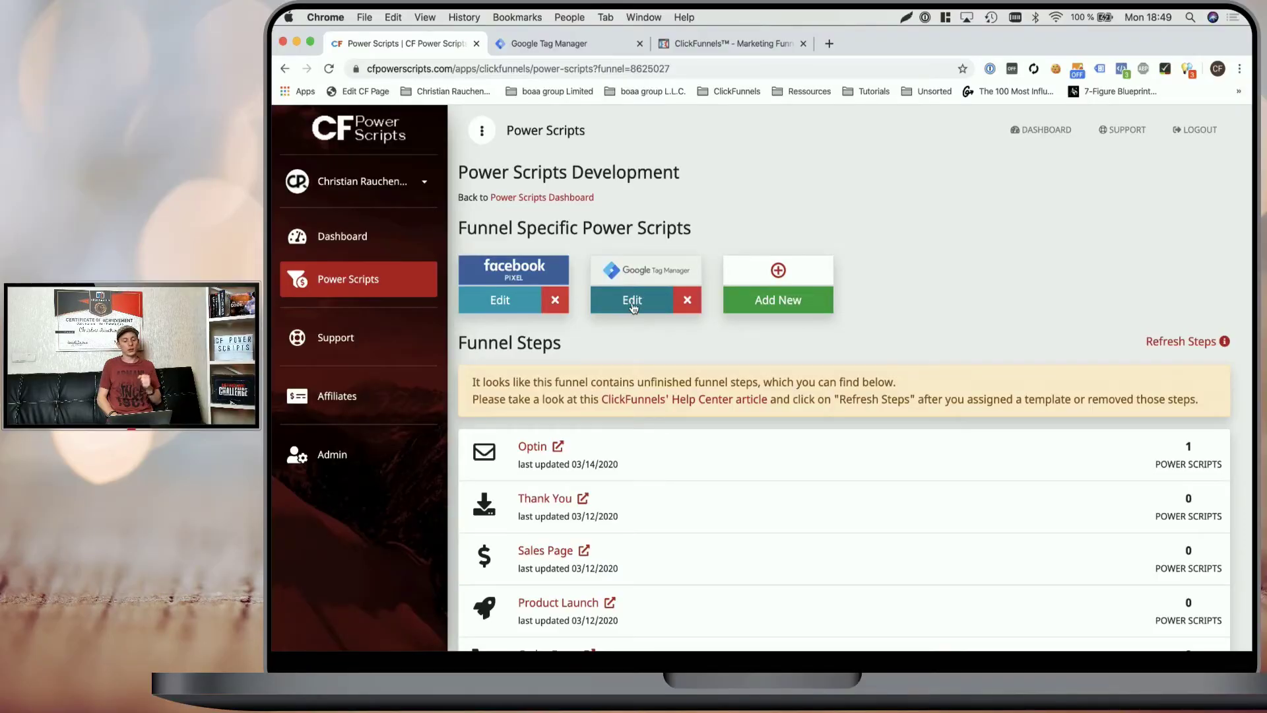
Step: Open the funnel's Google Tag Manager script in the Edit dialog
click(632, 302)
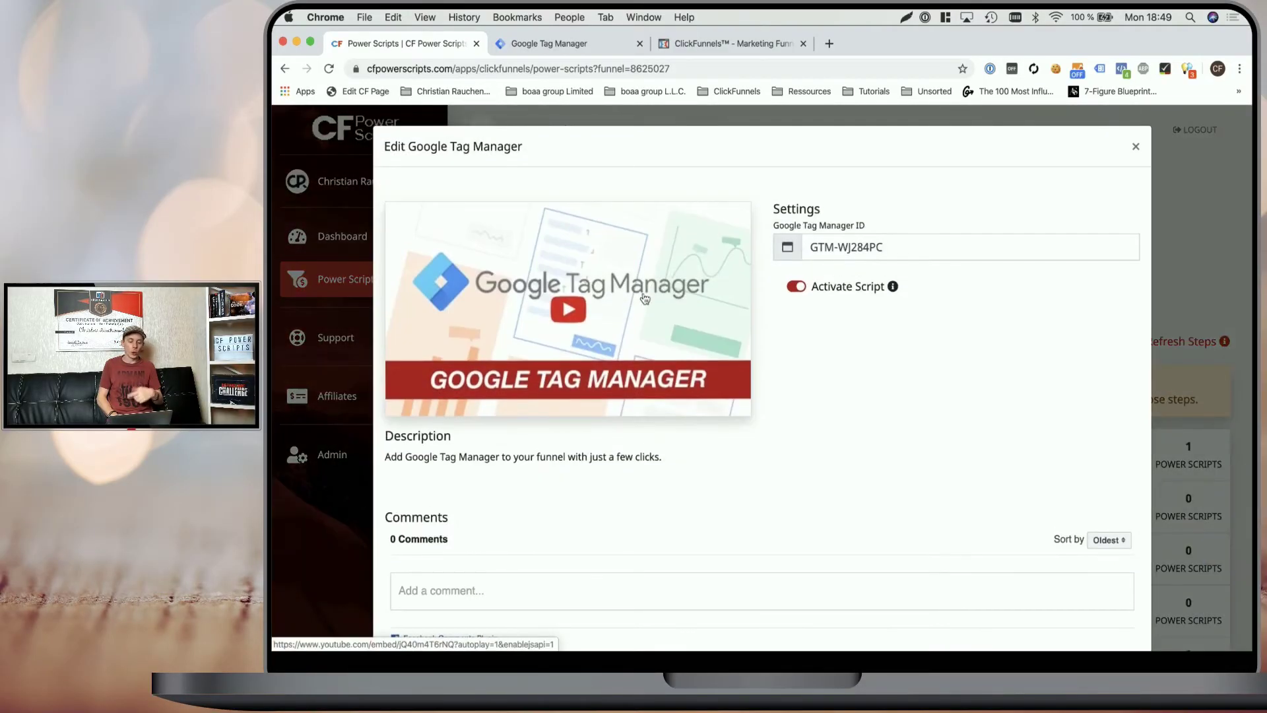